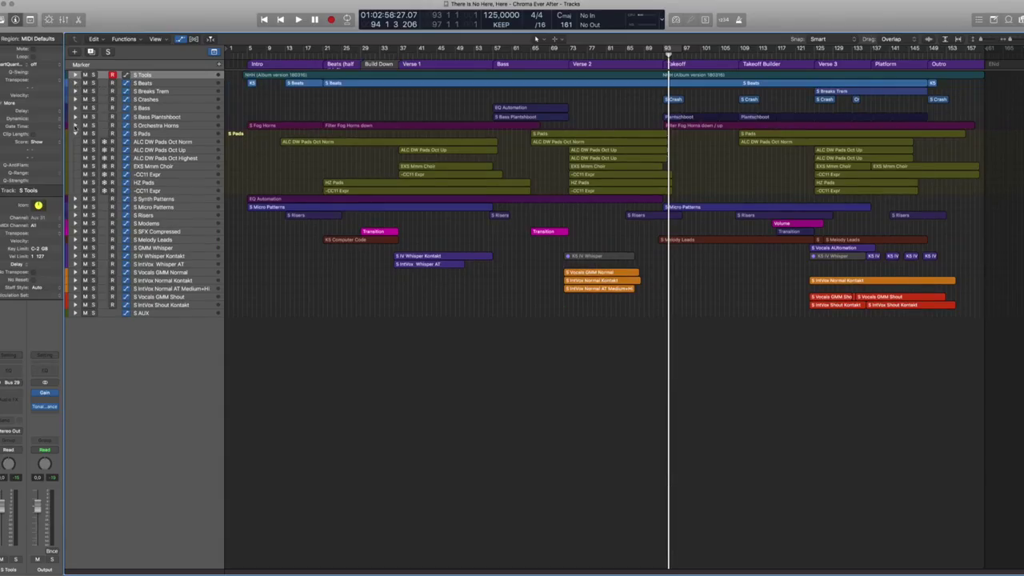
Step: Collapse the S Pads folder and expand S Beats to show its kick, snare, hi-hat and clap tracks
click(76, 134)
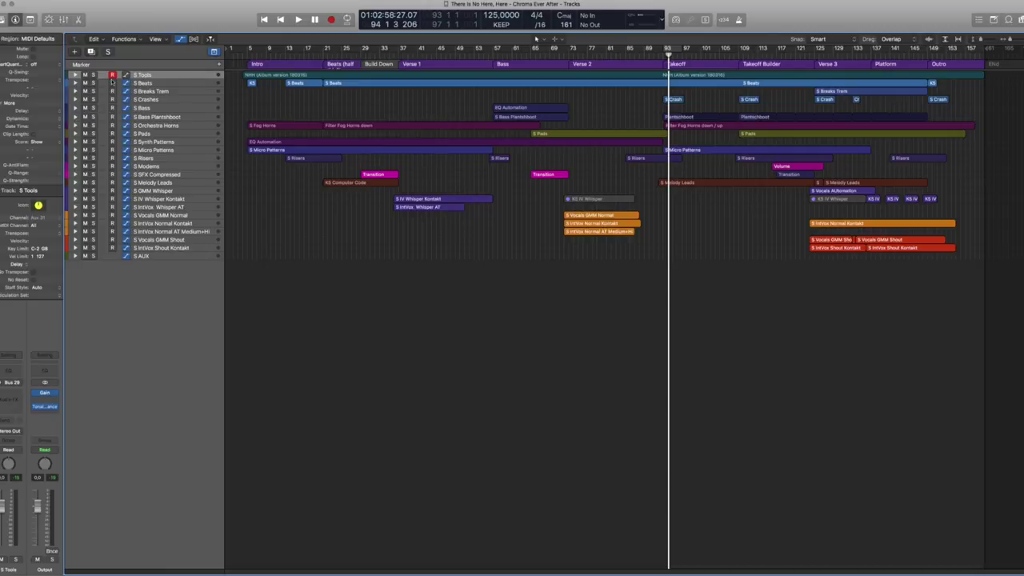
click(76, 84)
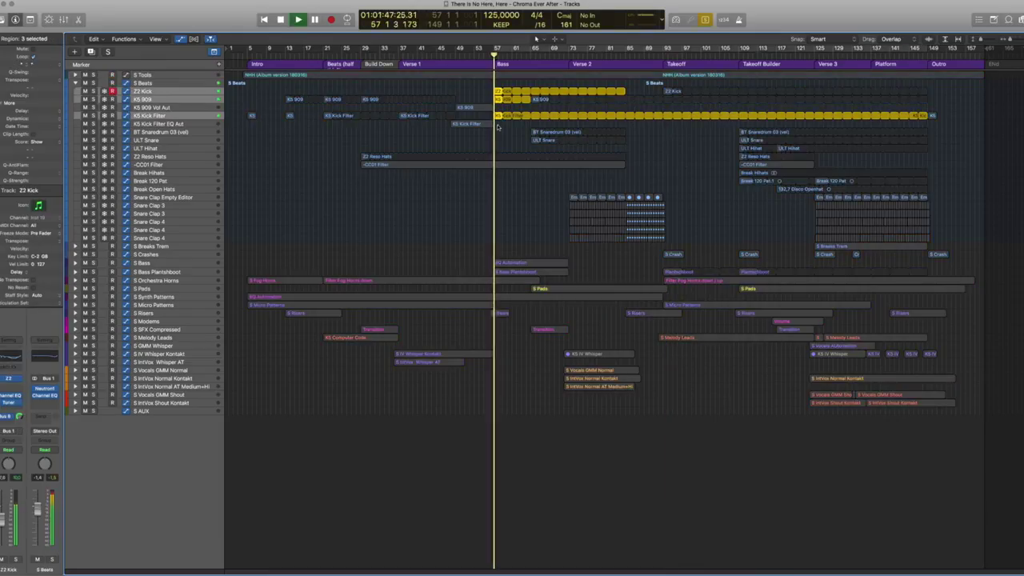
Step: Solo both snare regions, then zoom in and select all the Snare Clap regions in bars 71–94
key(space)
click(596, 152)
drag(625, 128, 538, 148)
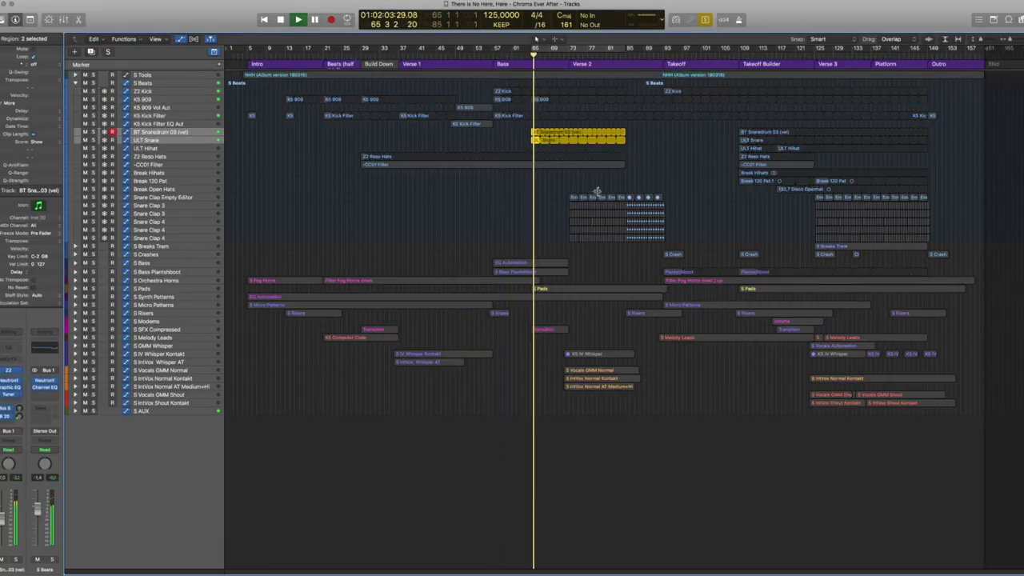
drag(674, 252, 674, 252)
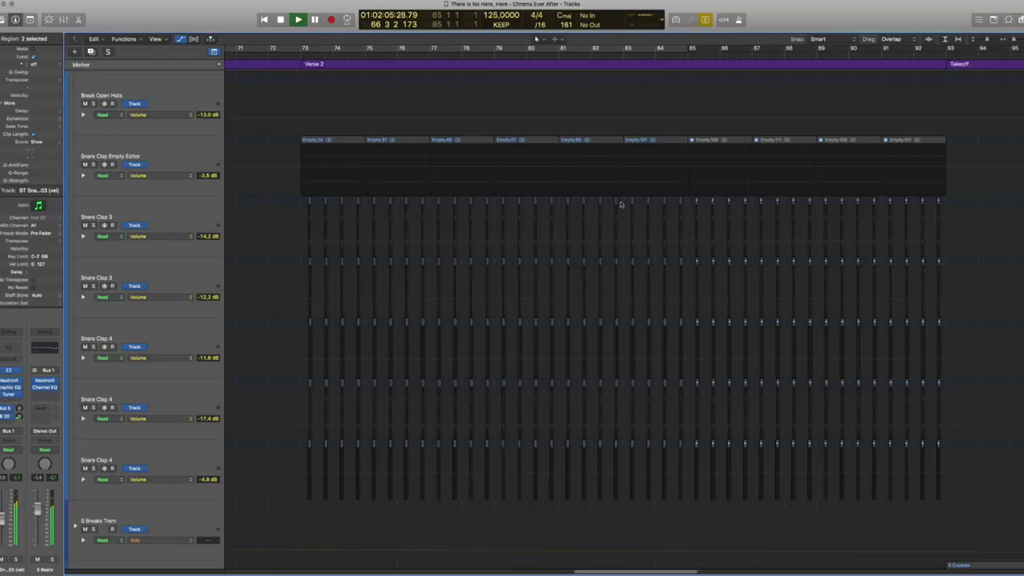
drag(292, 142, 870, 475)
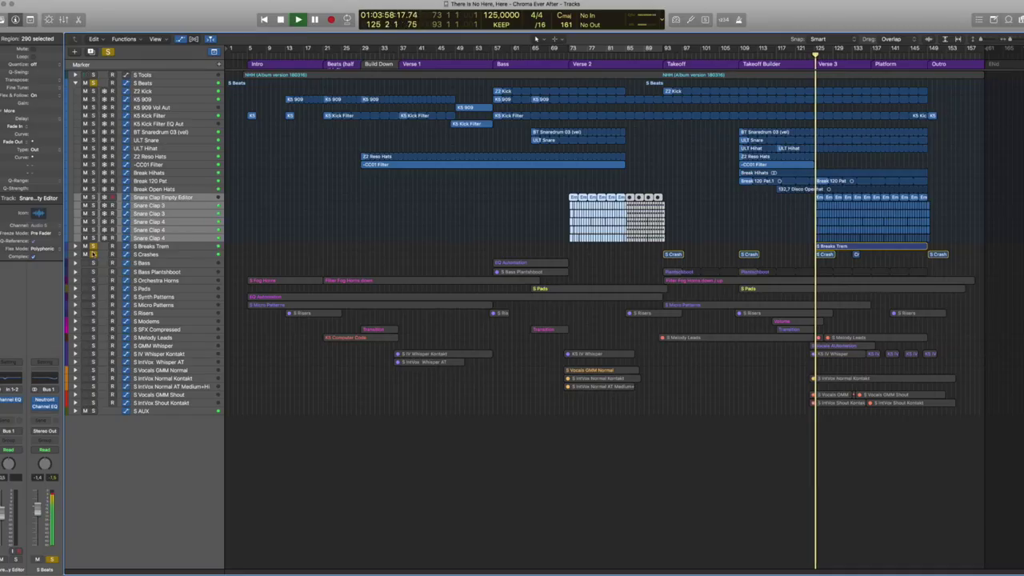
Step: Expand the S Breaks Tram and S Crashes folders and zoom in on bars 125–132
click(75, 247)
click(75, 286)
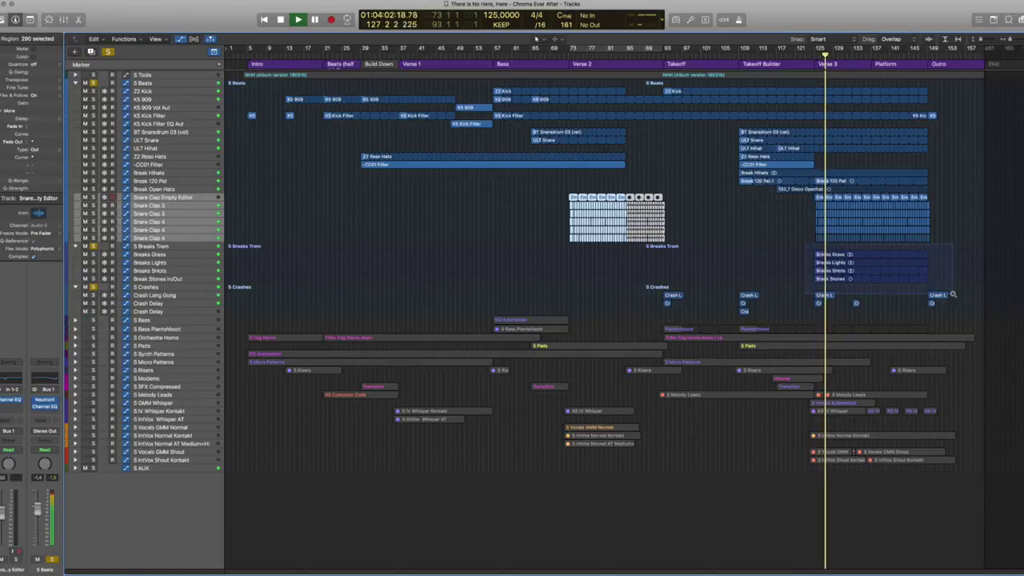
ctrl+alt+click(953, 294)
ctrl+alt+click(315, 219)
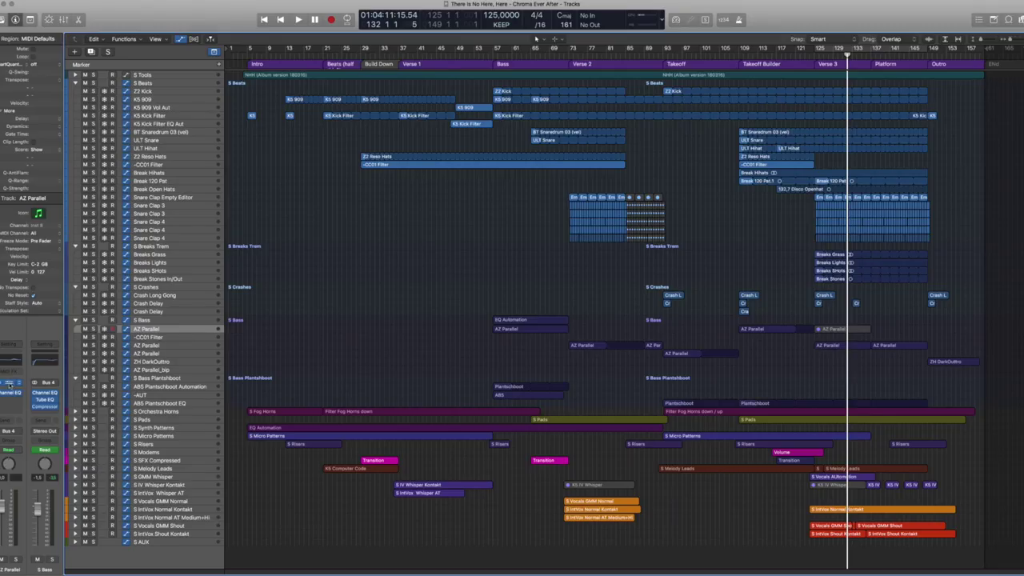
Step: Open Hive on AZ Parallel, solo both Plantschboot regions, and open Absynth 5 for Plantschboot
click(10, 385)
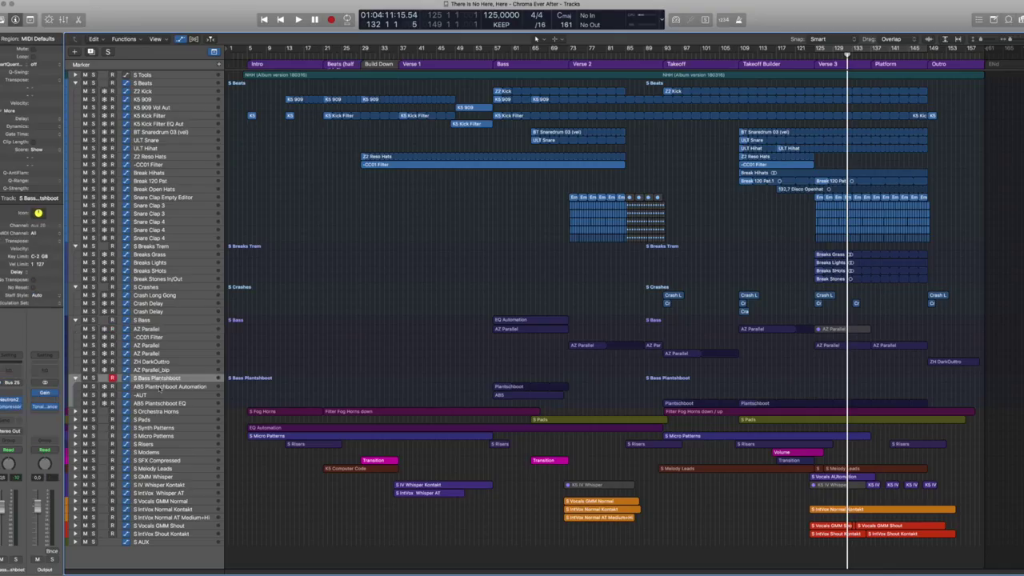
click(160, 387)
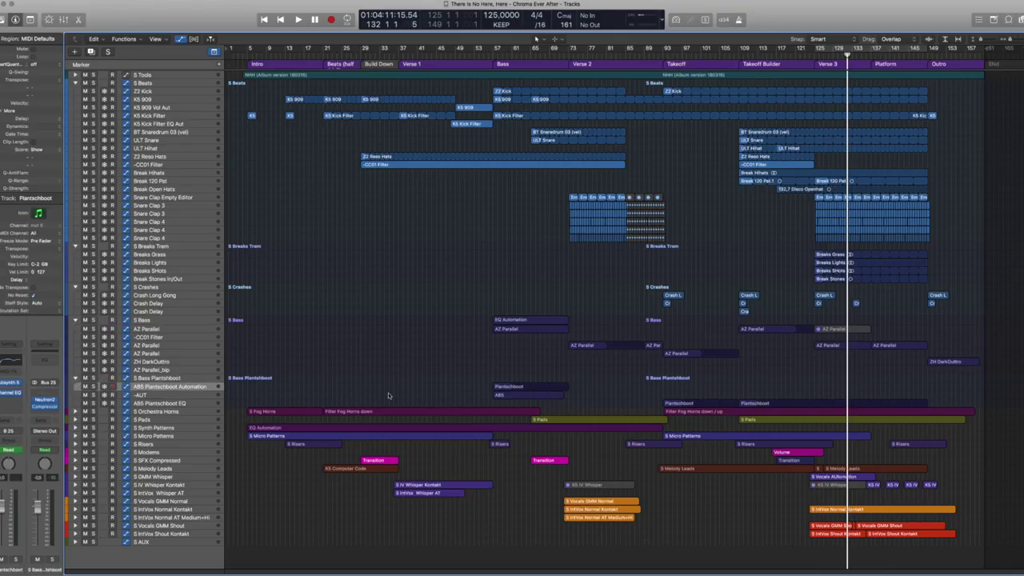
shift+click(518, 389)
key(ctrl+s)
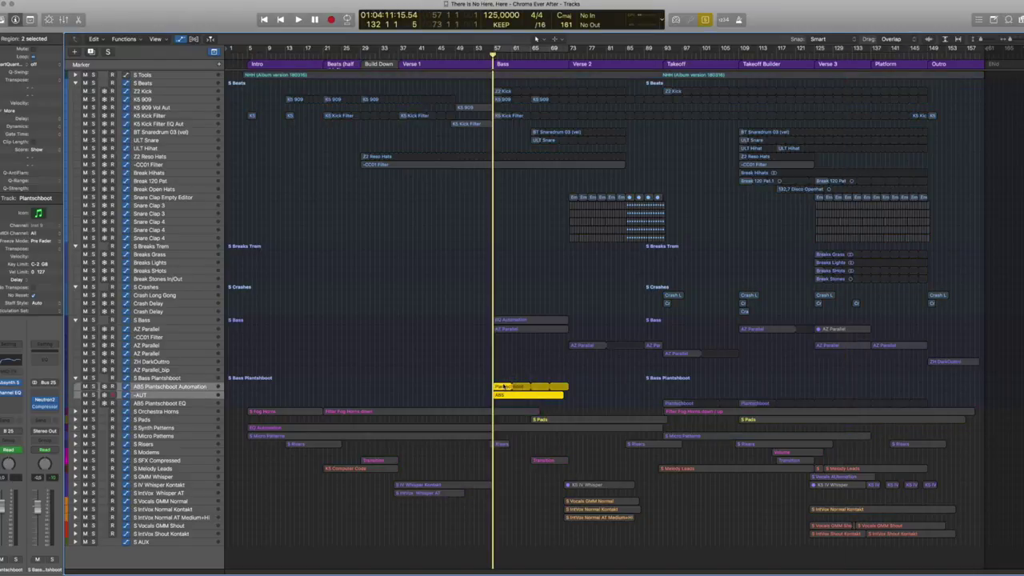
click(10, 383)
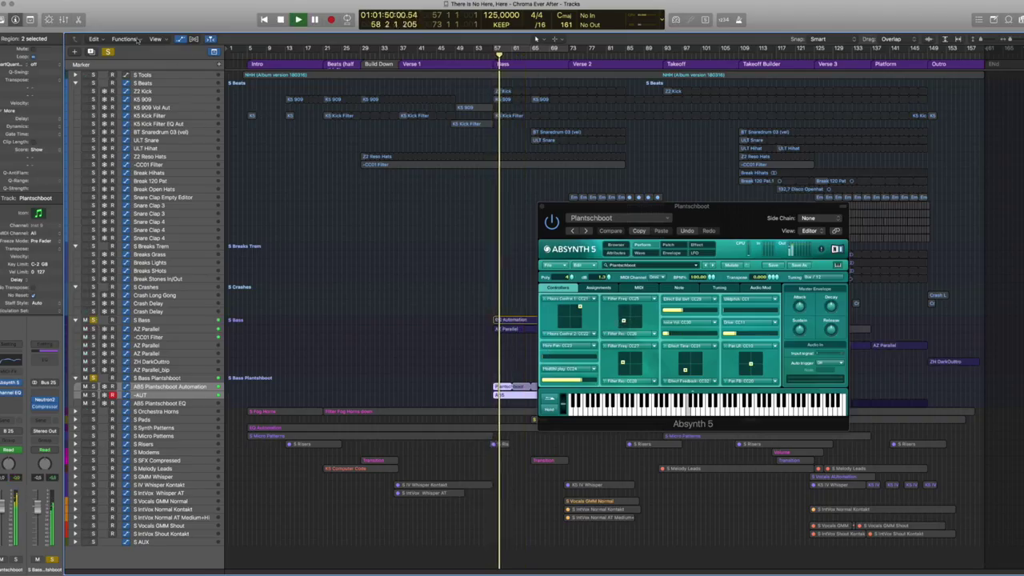
Step: Turn solo off so the whole arrangement plays again
key(ctrl+s)
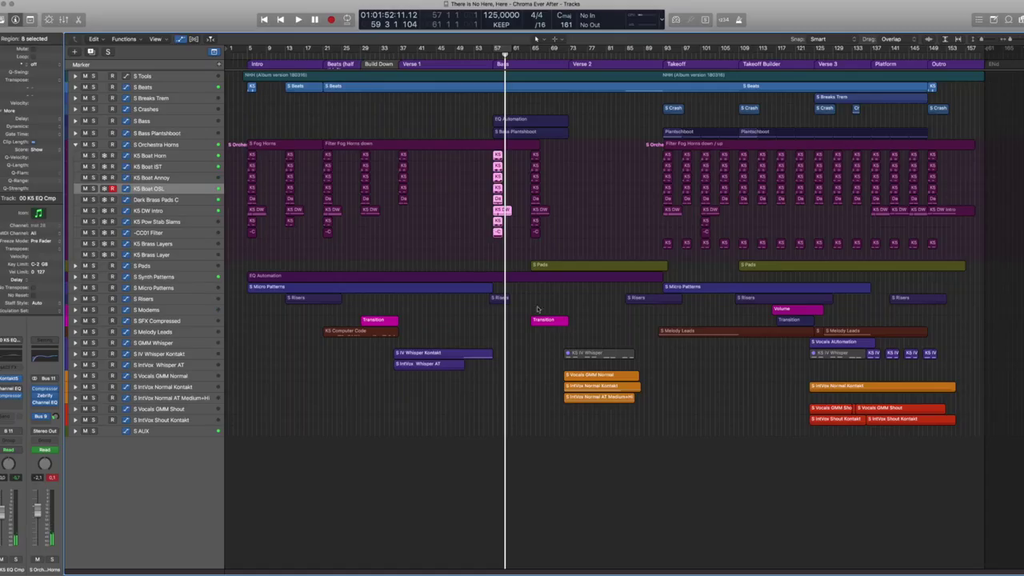
Step: Expand the S Pads stack into its ALC DW Pads, EXS Mmm Choir and HZ Pads tracks
click(75, 264)
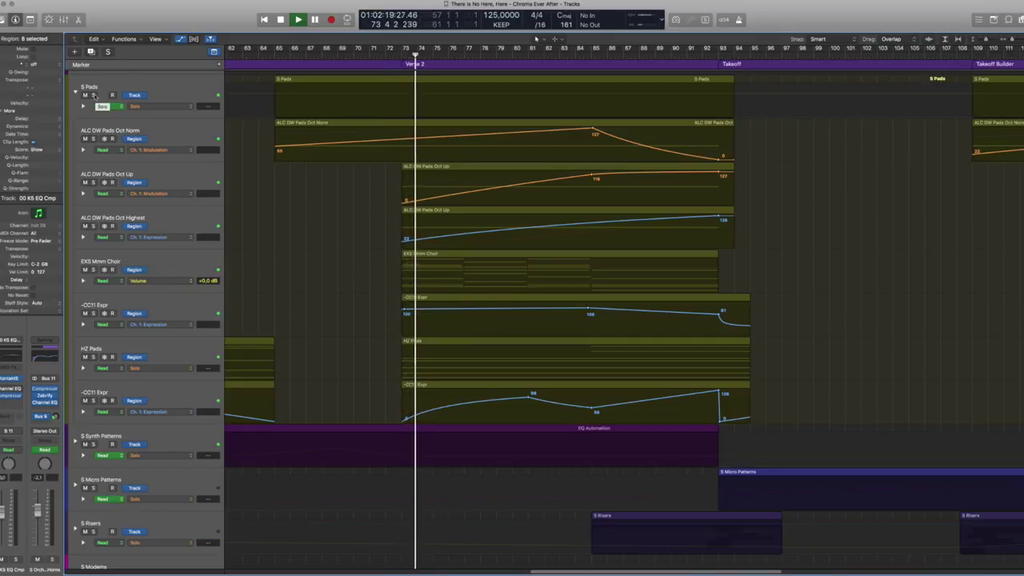
Step: Solo S Pads and view the EXS Mmm Choir region's notes in the Piano Roll
click(93, 95)
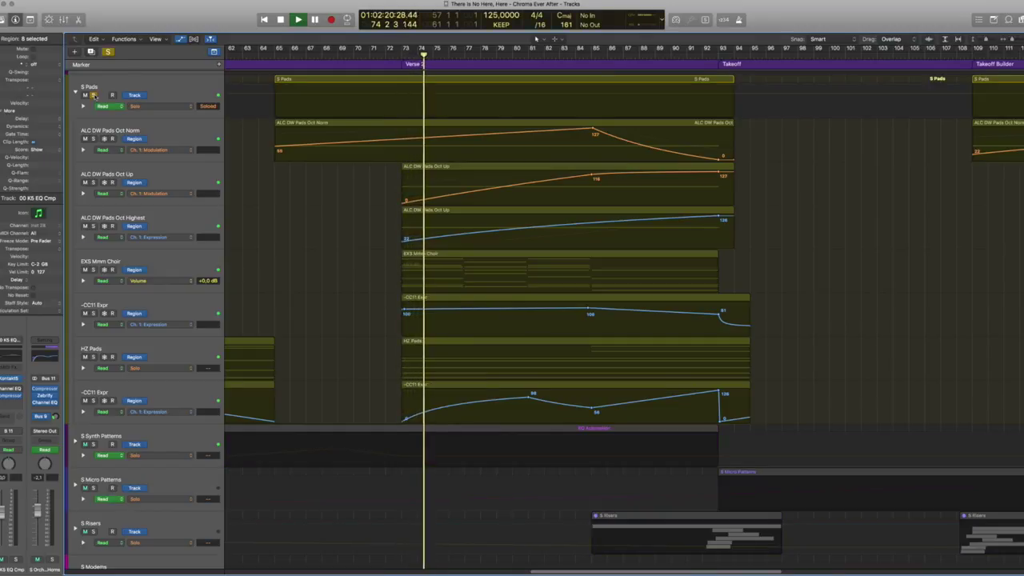
click(418, 253)
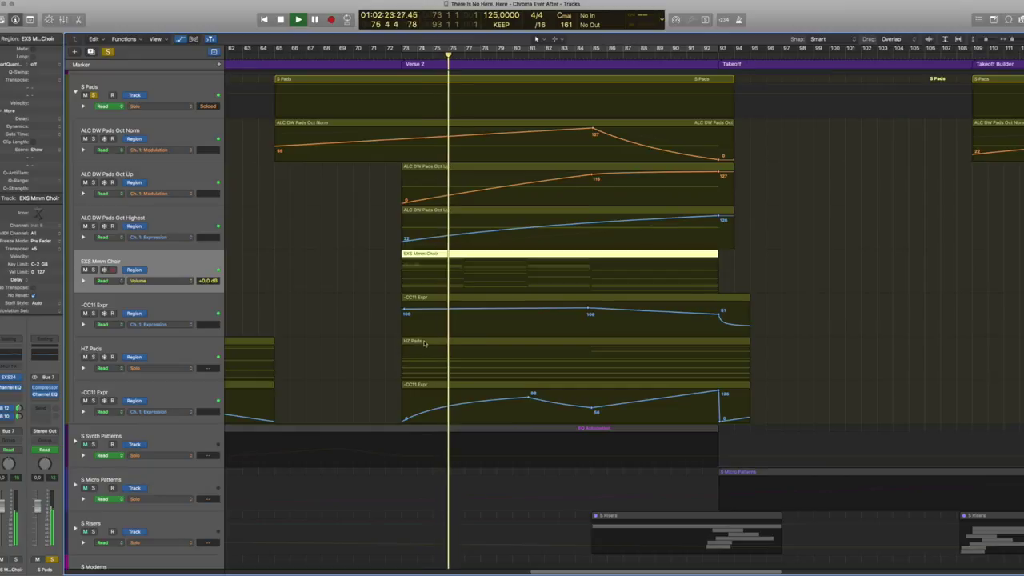
key(p)
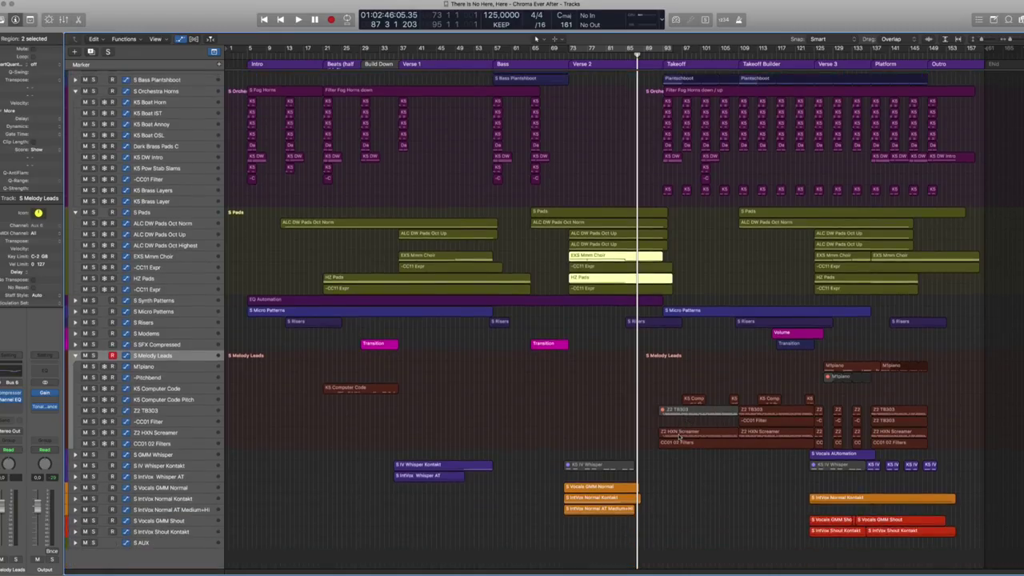
Step: Solo the Z2 HXN Screamer and CC01 02 Filters regions and zoom to fit them
click(679, 434)
shift+click(682, 444)
key(ctrl+s)
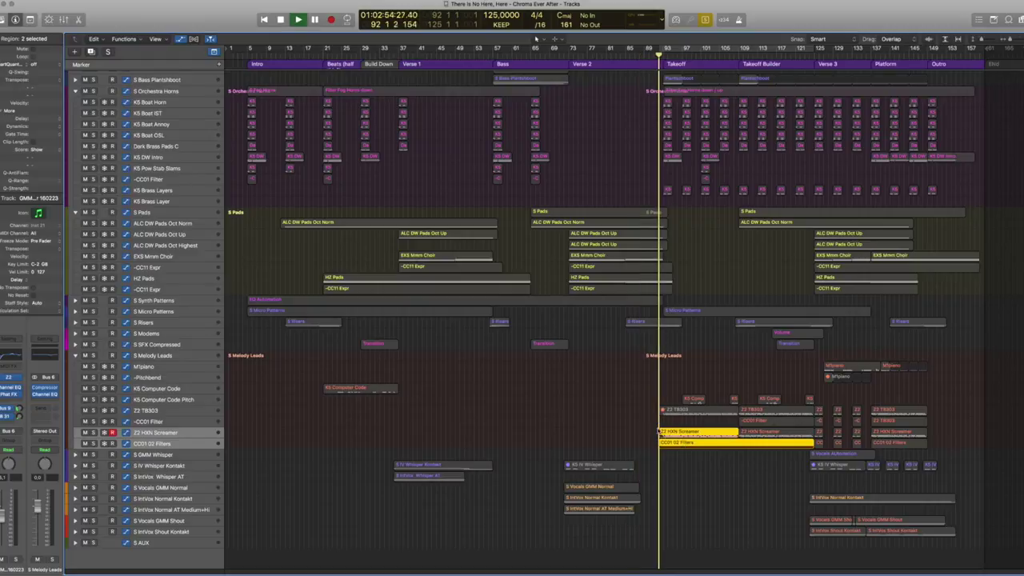
key(z)
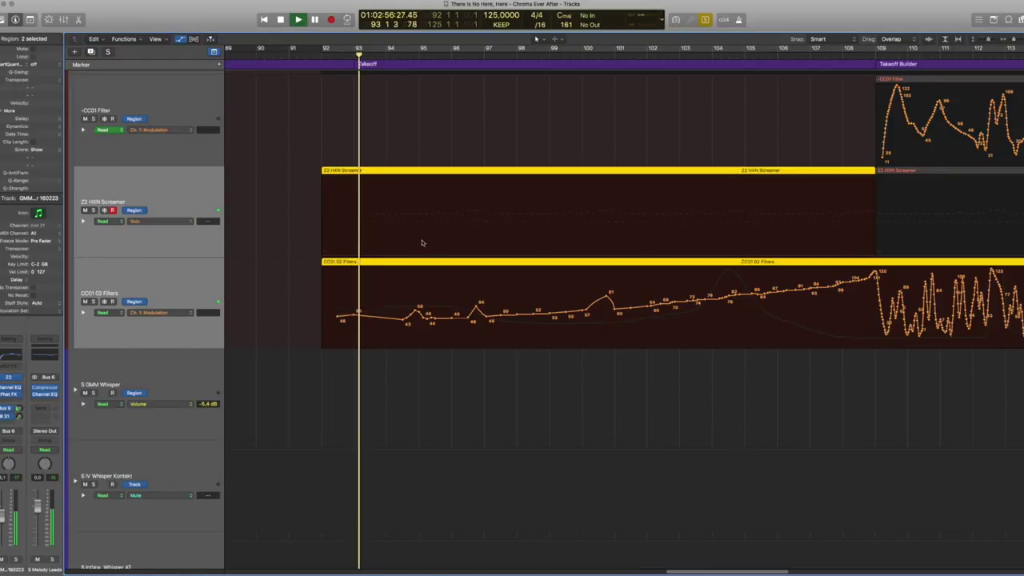
scroll(728, 263, up, 3)
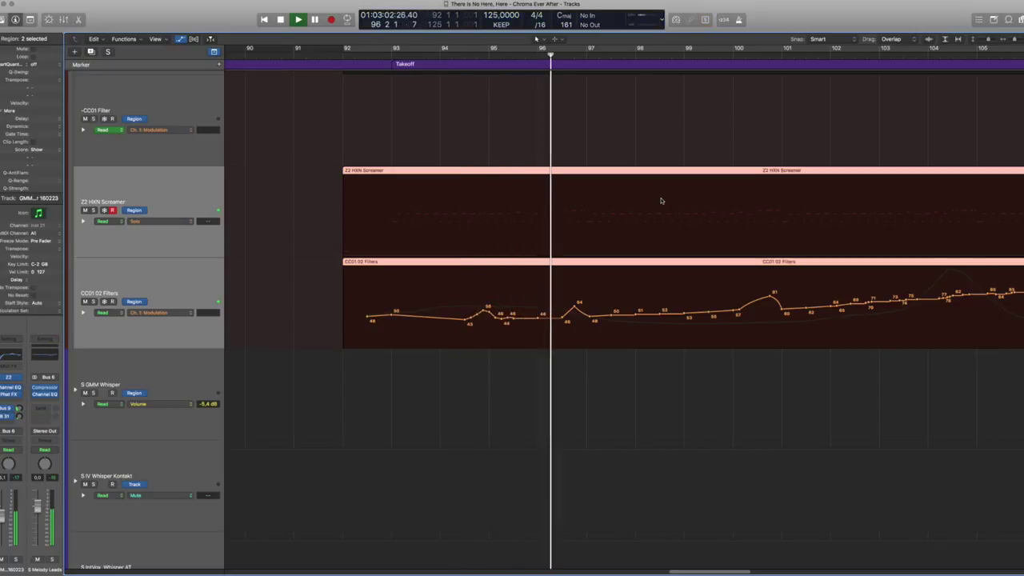
scroll(660, 206, down, 5)
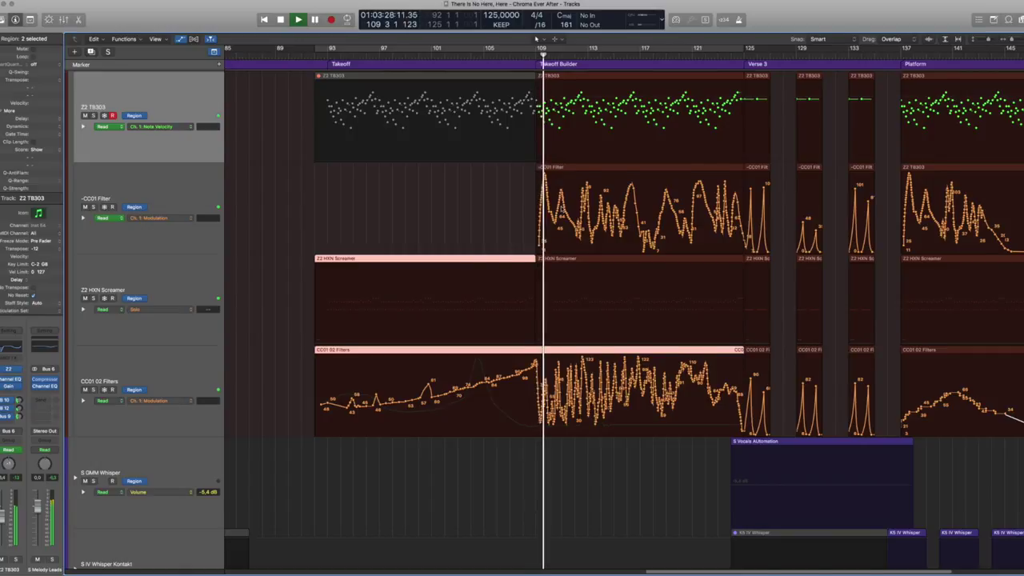
Step: Shrink track heights two steps to reveal more tracks, then solo S Melody Leads
key(super+Up)
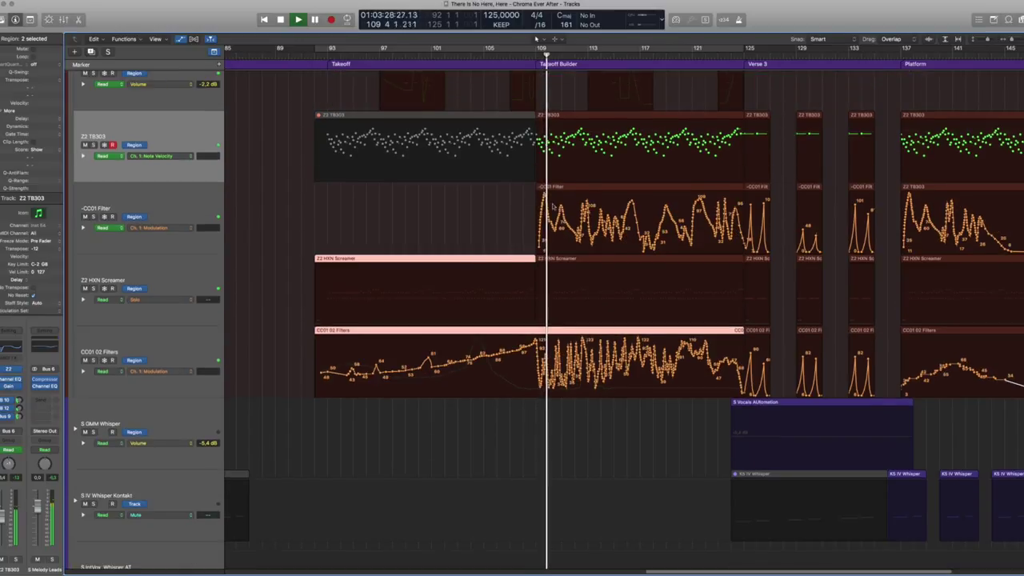
key(super+Up)
key(super+Up)
key(super+Up)
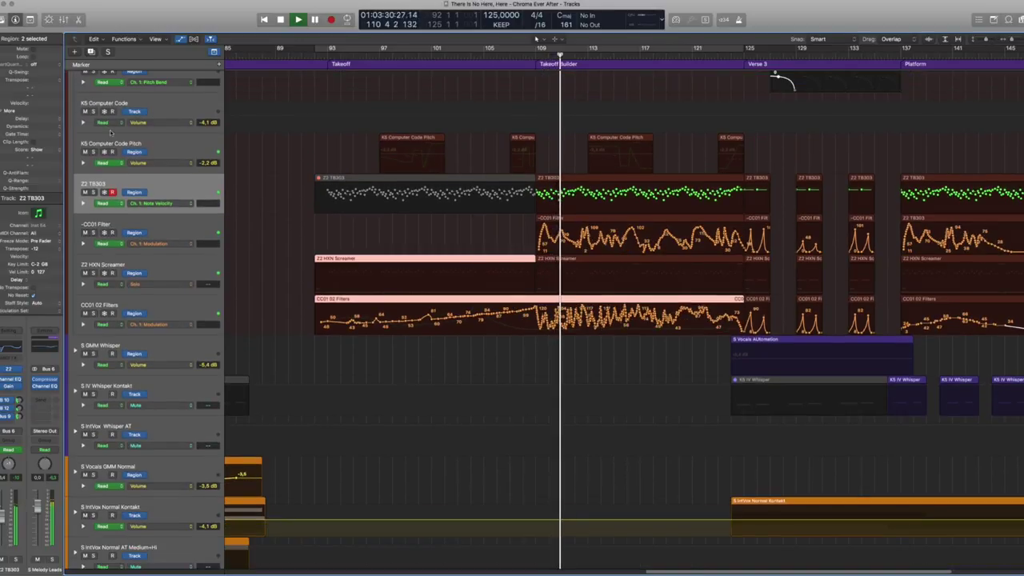
scroll(188, 177, up, 2)
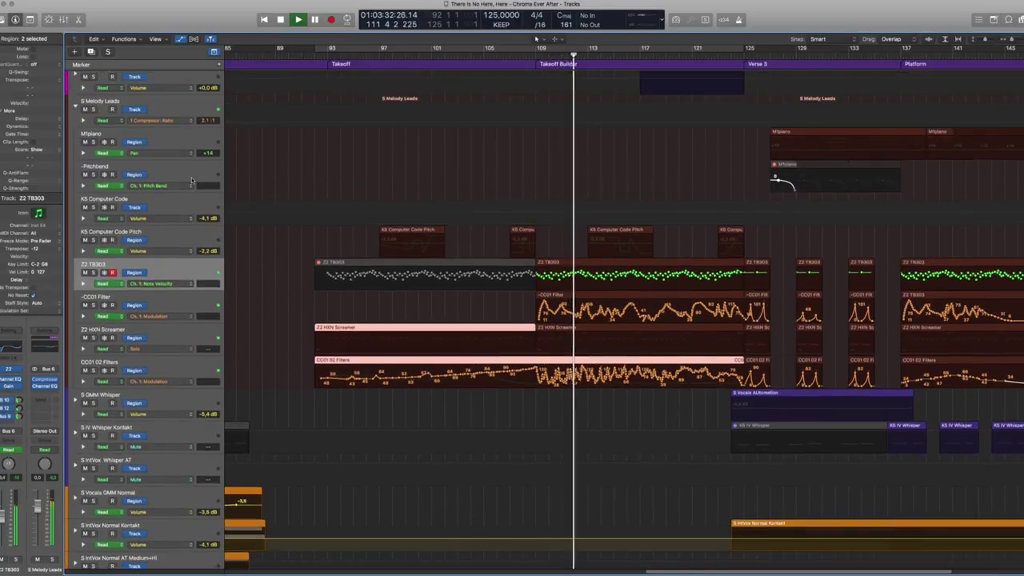
click(93, 110)
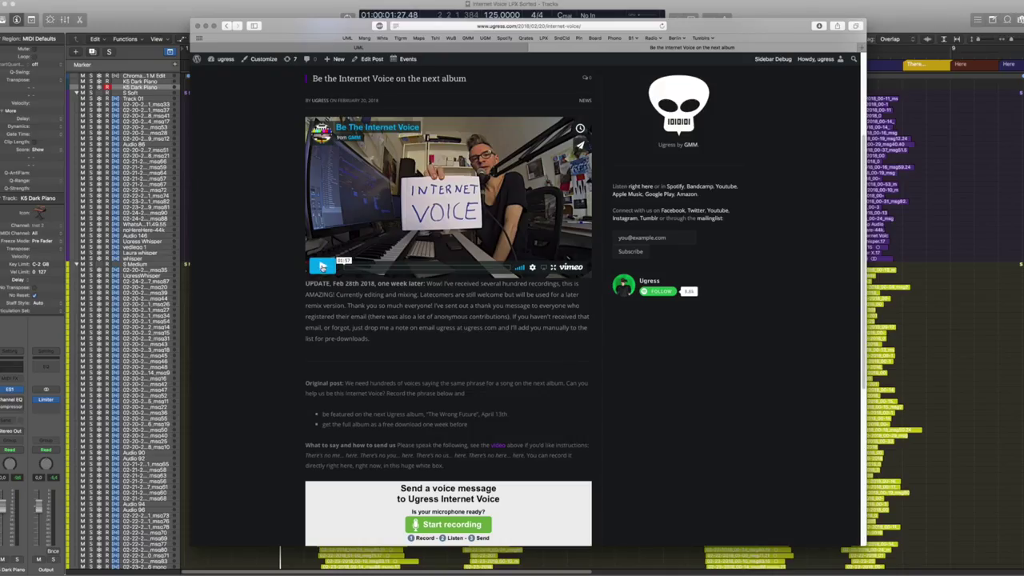
Step: Start a voice recording in the page's SpeakPipe widget and allow microphone access
scroll(539, 453, down, 3)
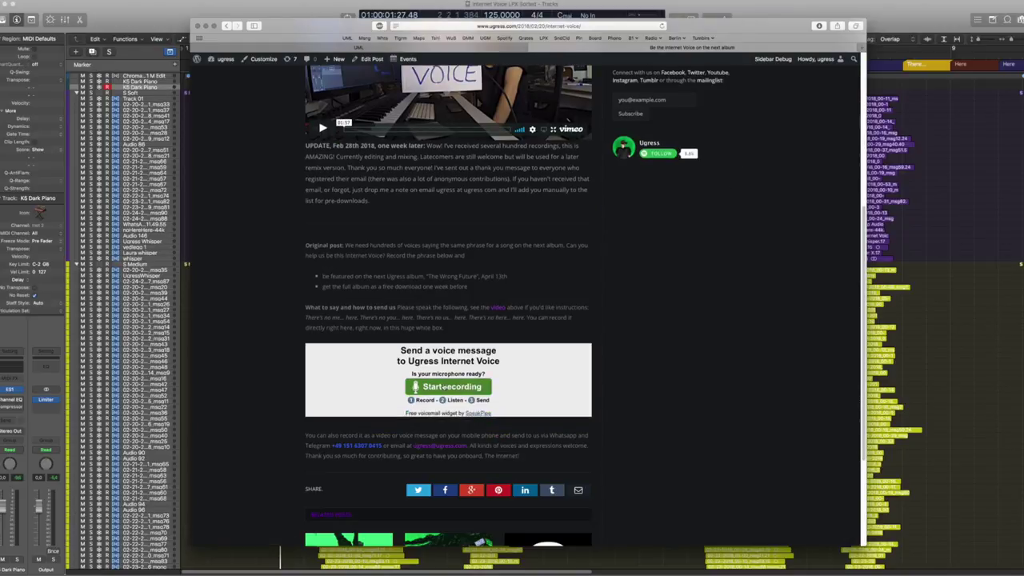
click(447, 387)
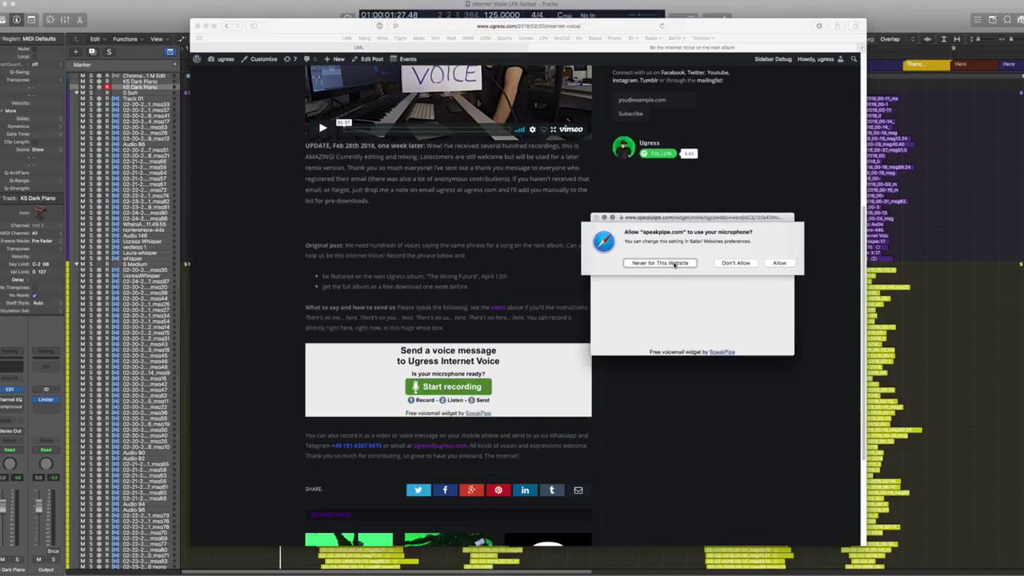
click(780, 262)
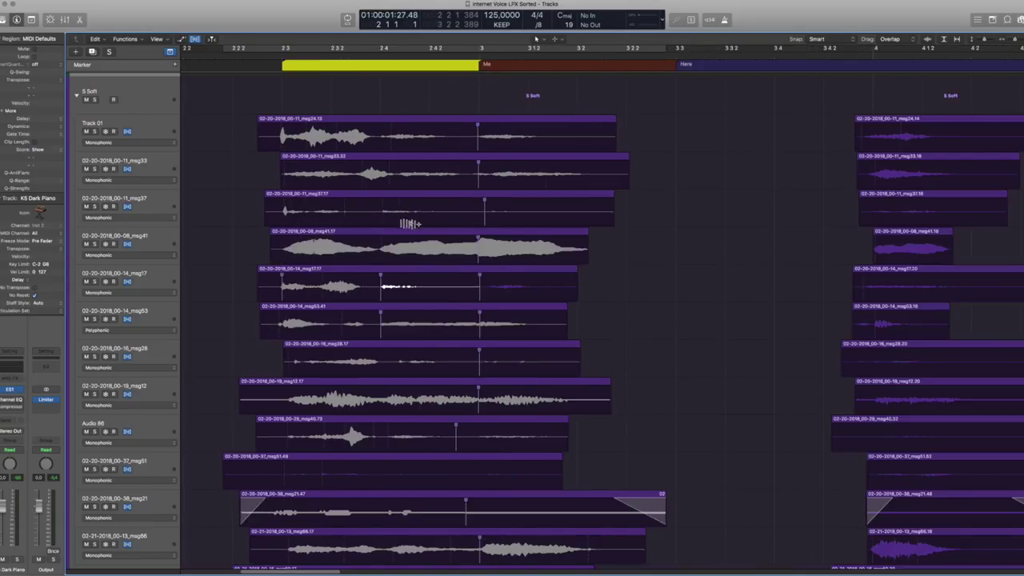
drag(222, 112, 384, 283)
drag(440, 341, 562, 454)
key(ctrl+s)
key(space)
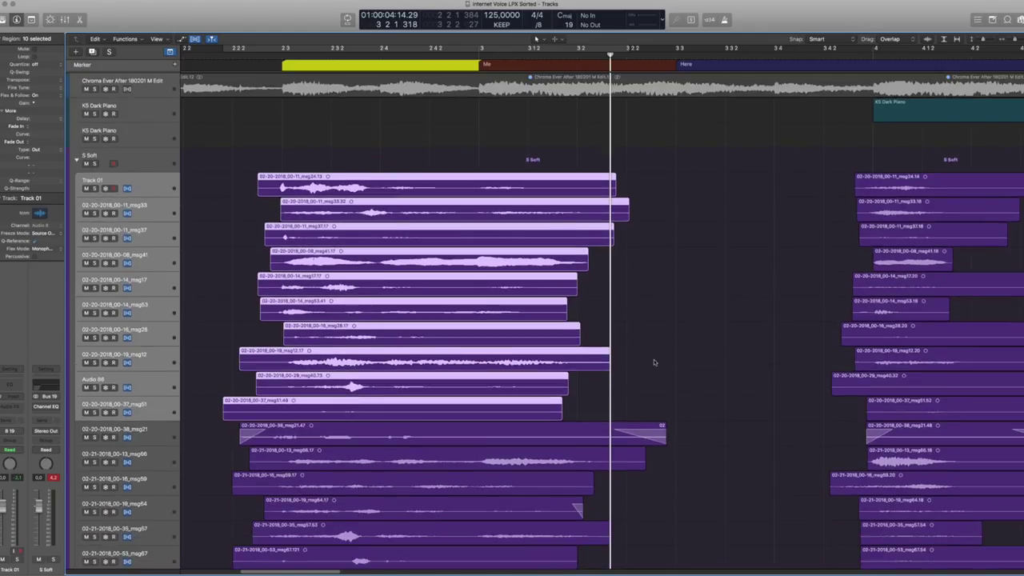
scroll(653, 361, down, 10)
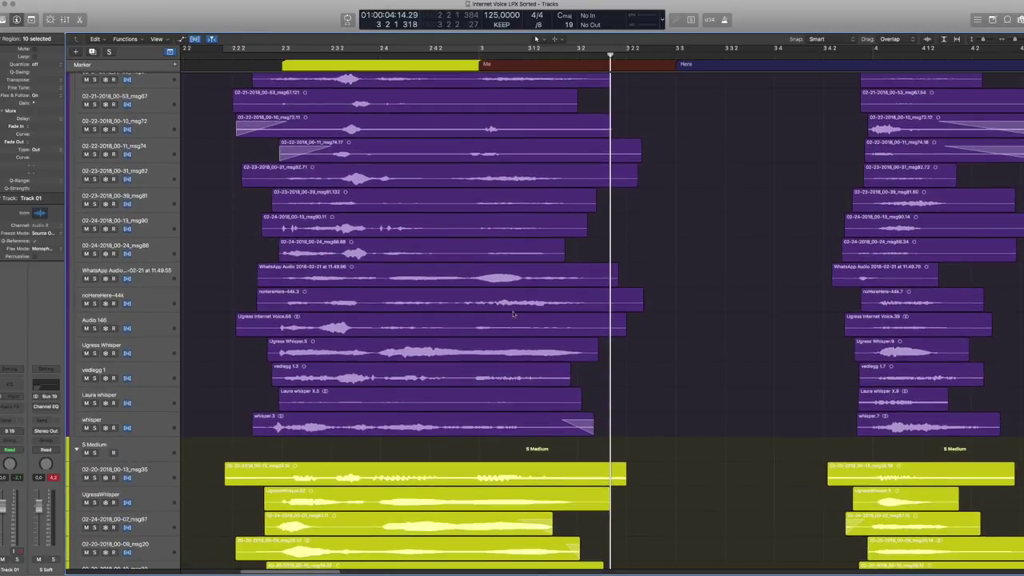
Step: Select the ten grouped voice takes, set Flex & Follow to Off, and solo-play them
drag(247, 201, 483, 414)
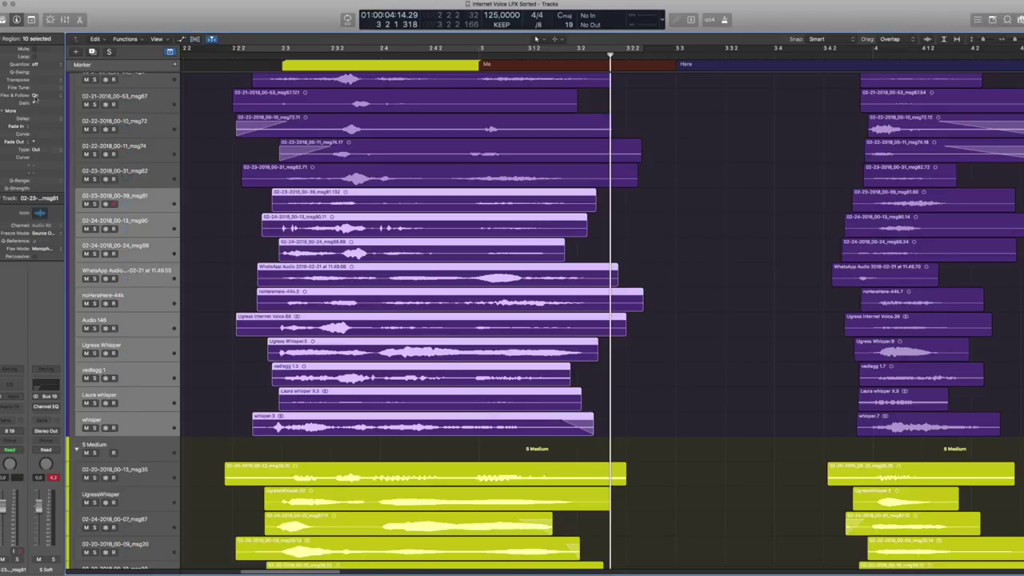
click(35, 95)
click(37, 89)
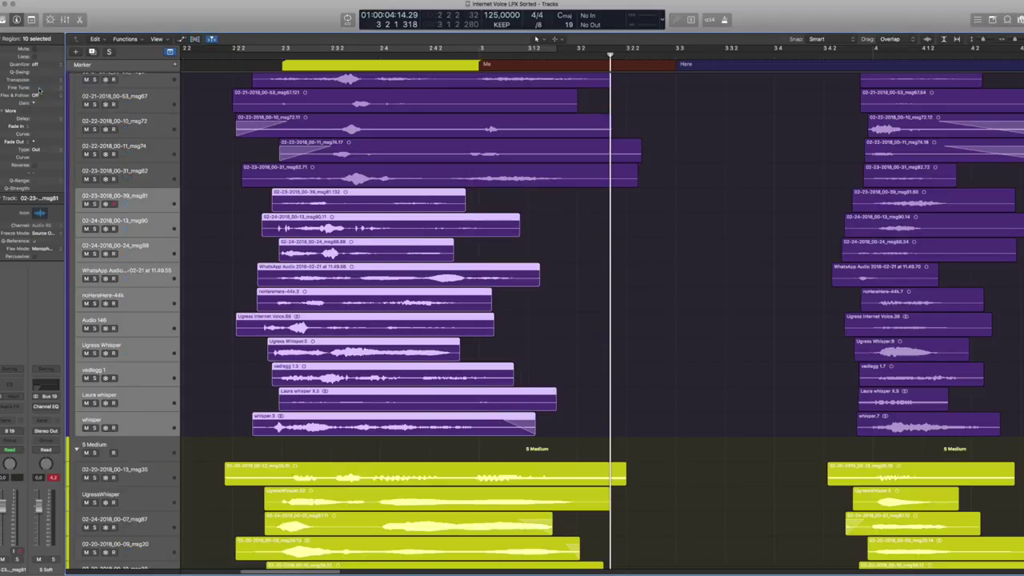
key(ctrl+s)
key(shift+Return)
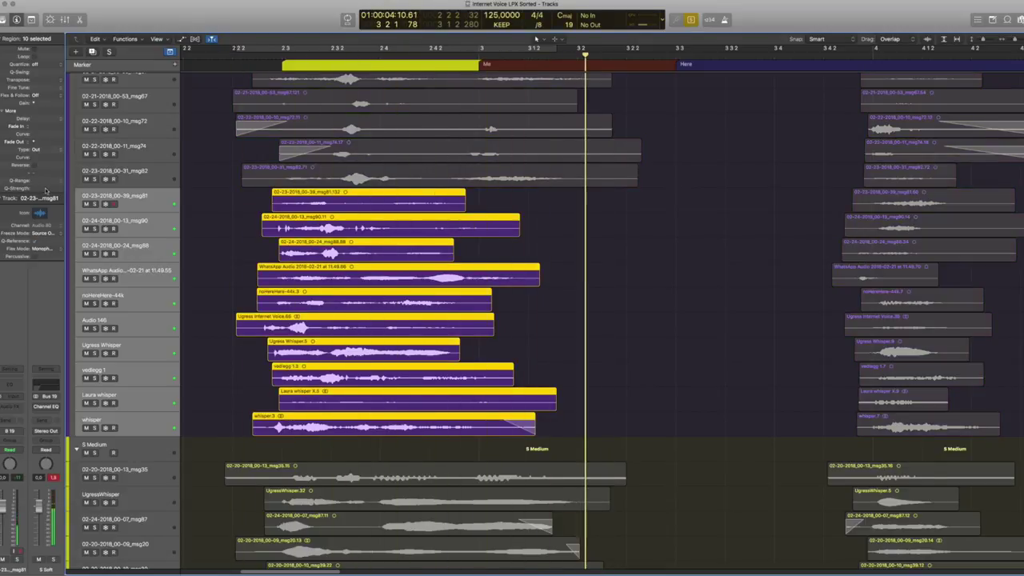
Step: Turn Flex & Follow back on and replay the takes stretched to the bars
click(35, 95)
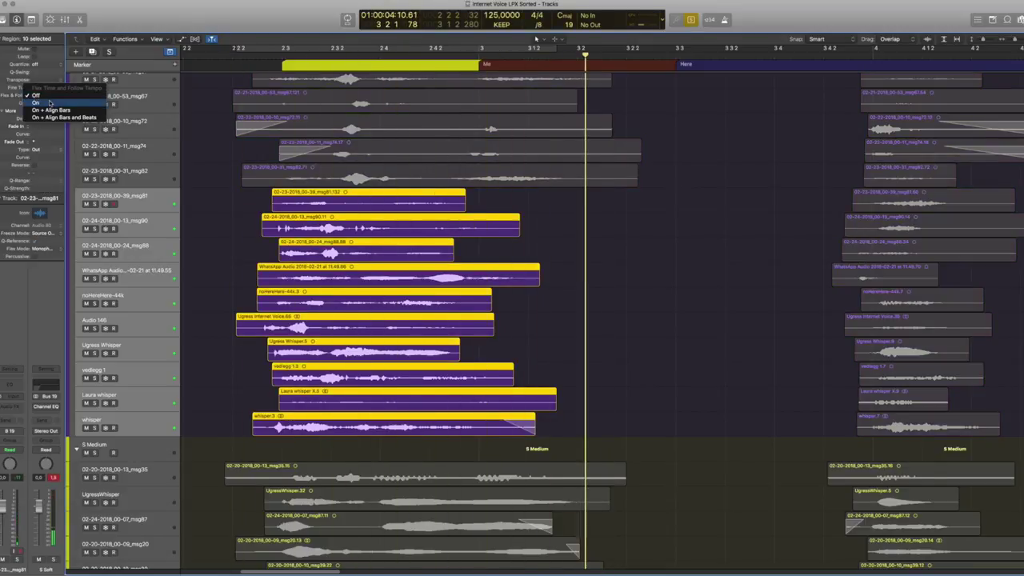
click(50, 102)
key(shift+space)
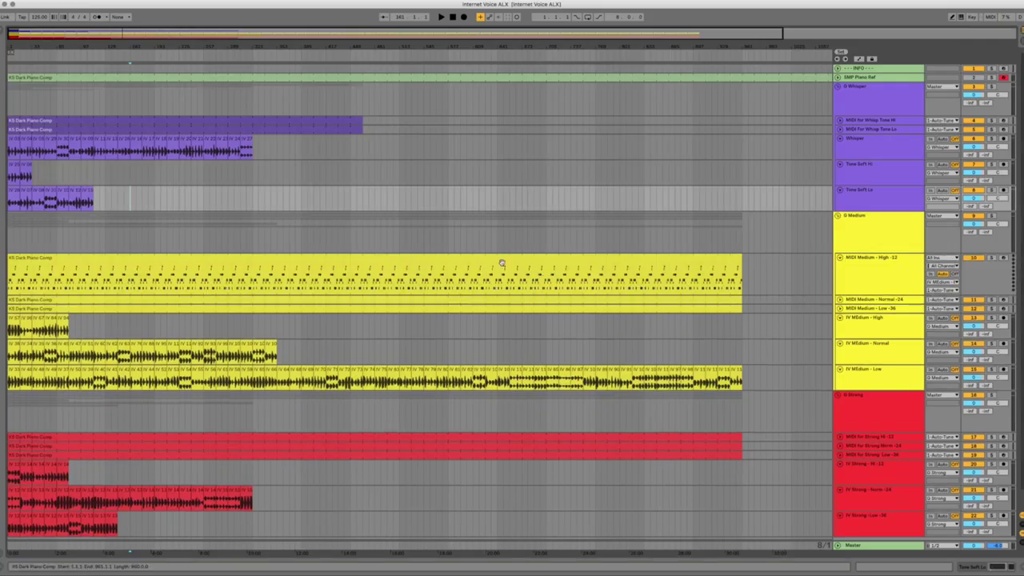
click(113, 329)
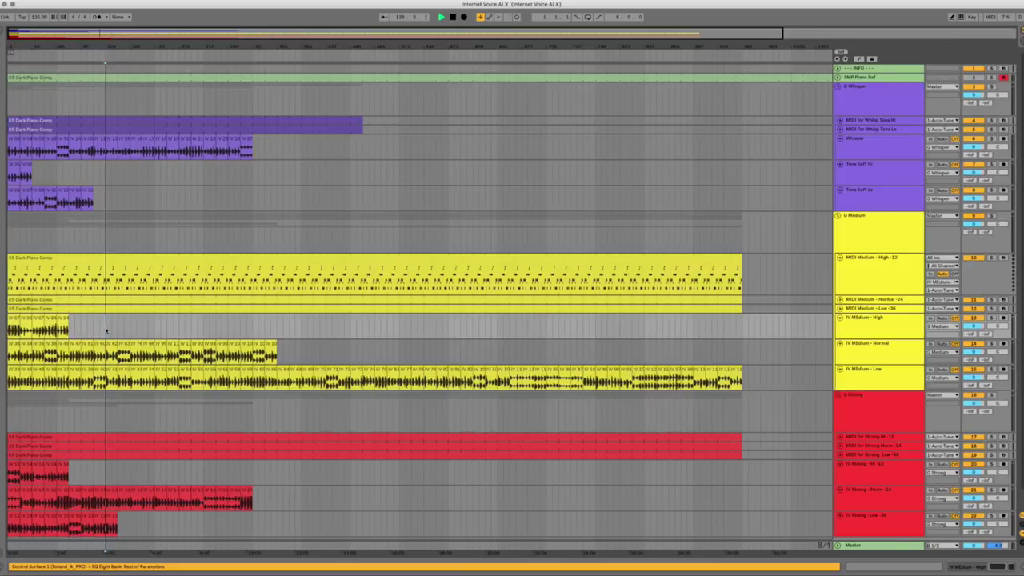
key(plus)
key(plus)
key(plus)
key(plus)
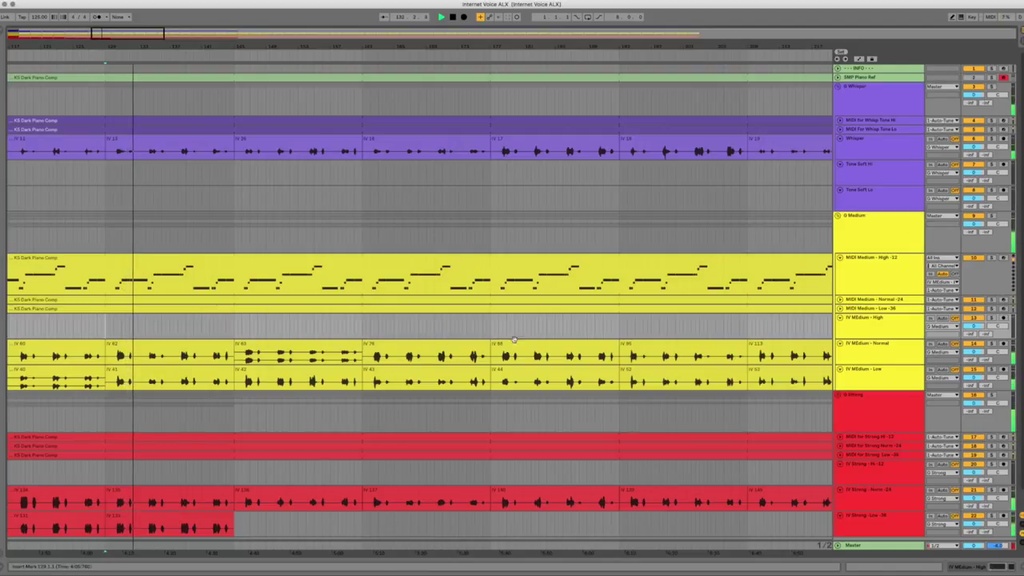
click(191, 372)
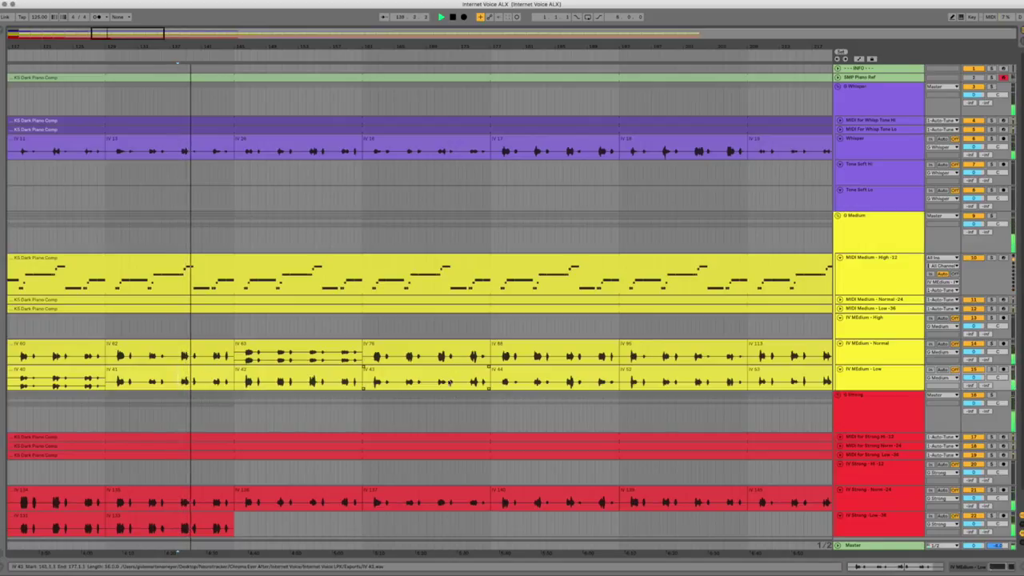
click(434, 398)
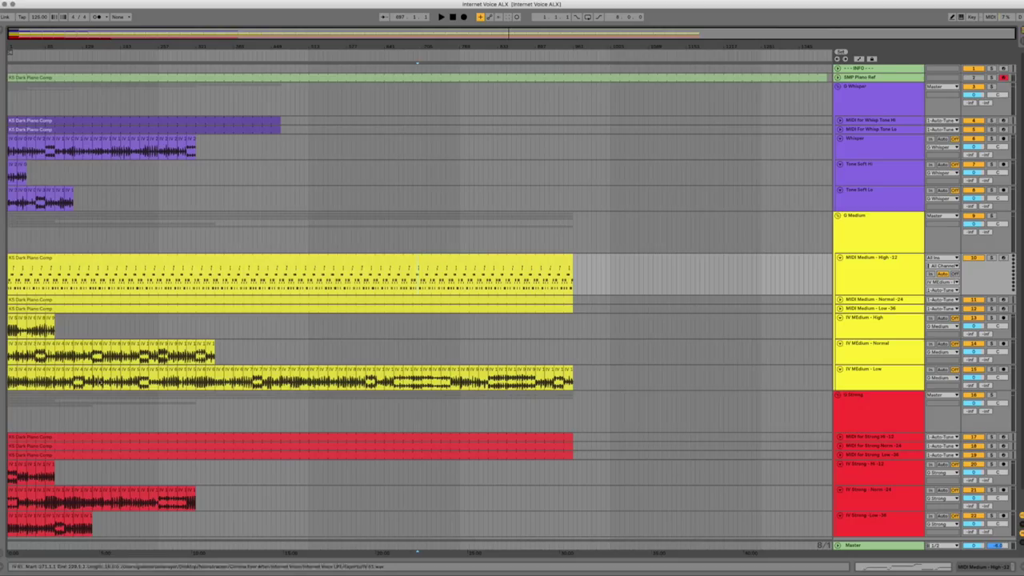
click(32, 476)
key(plus)
key(minus)
key(minus)
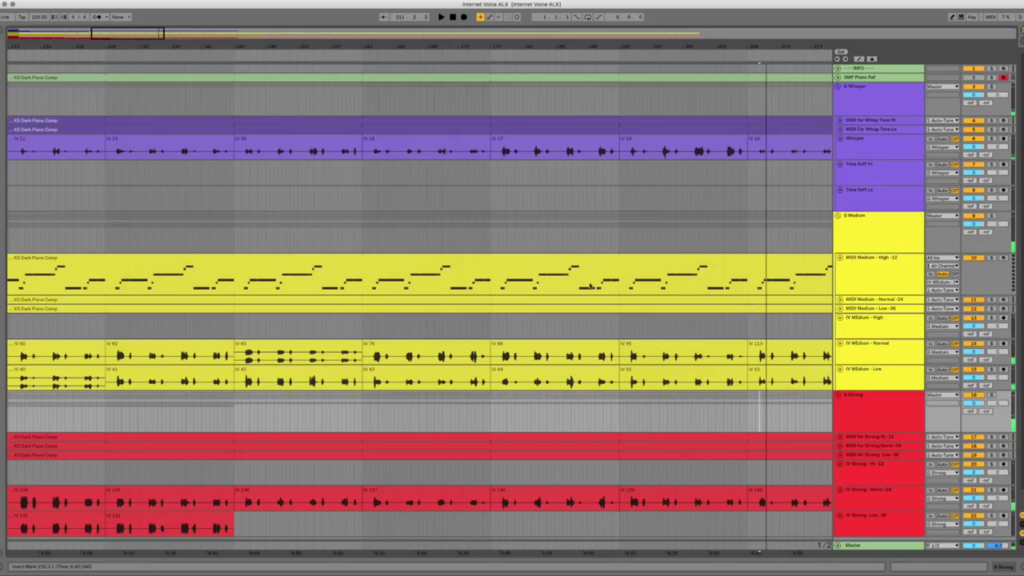
scroll(586, 289, down, 10)
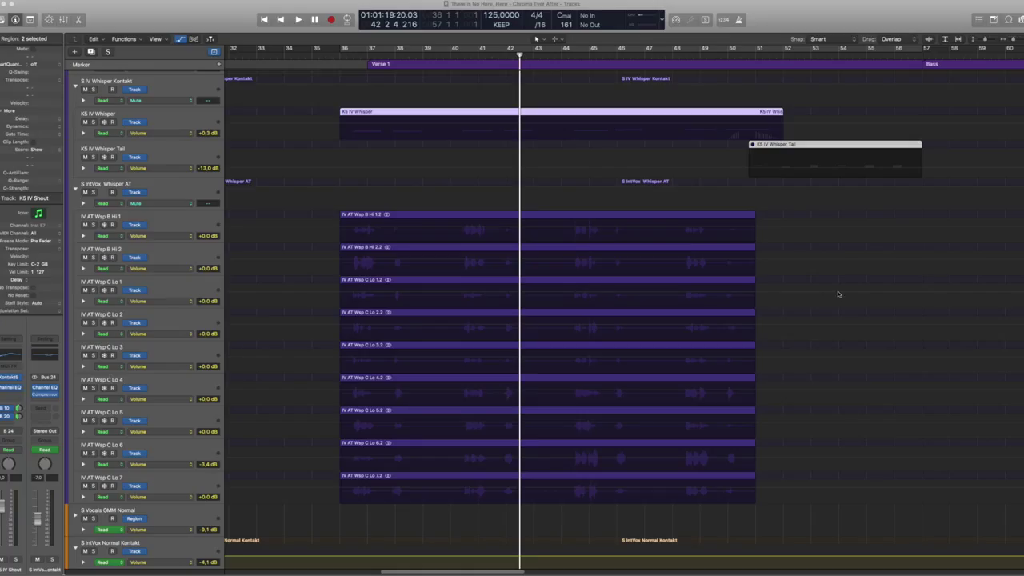
Step: Select and play the nine IV AT Wsp whisper regions in Verse 1, then zoom out
click(821, 281)
key(z)
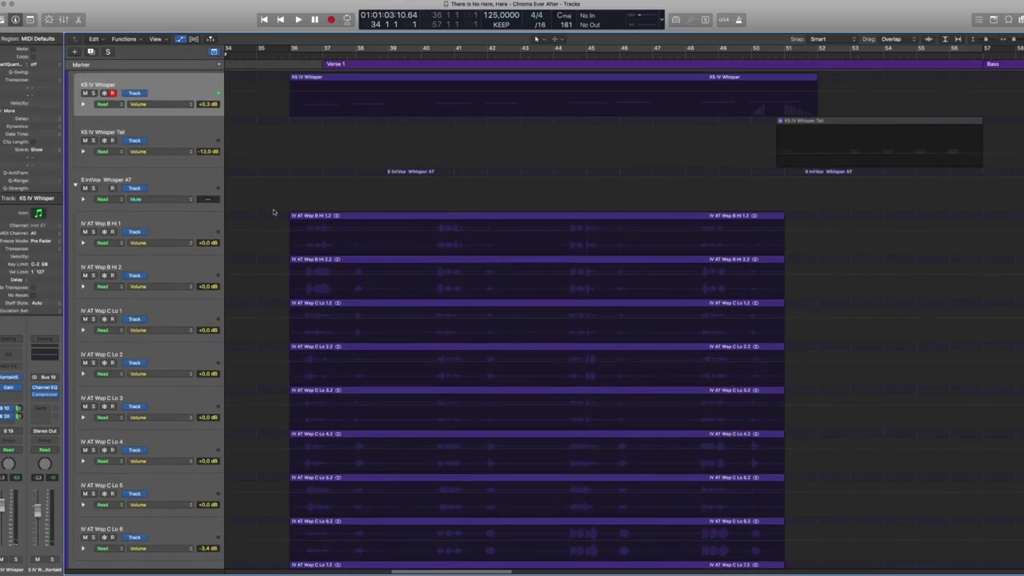
drag(285, 227, 439, 527)
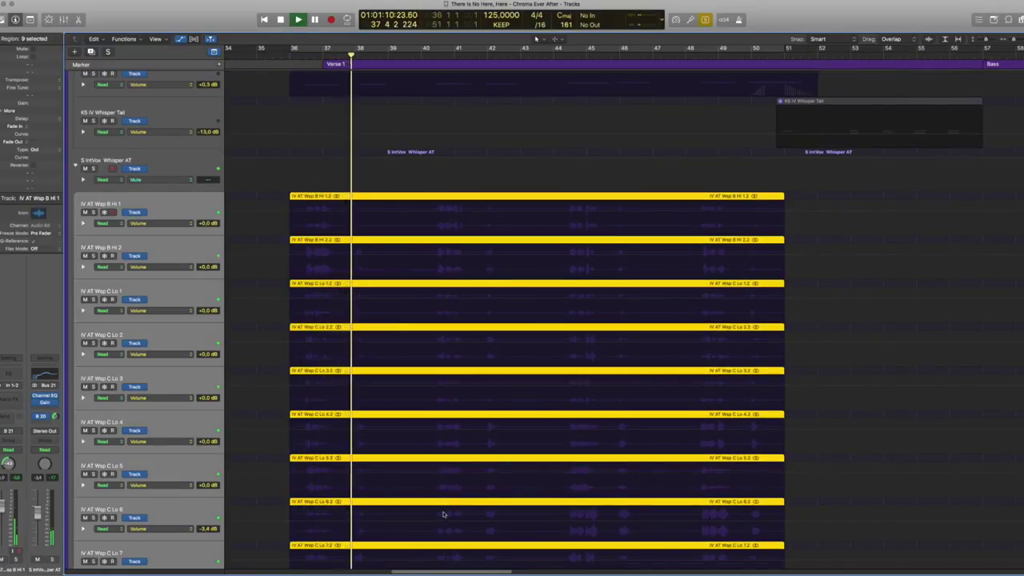
key(space)
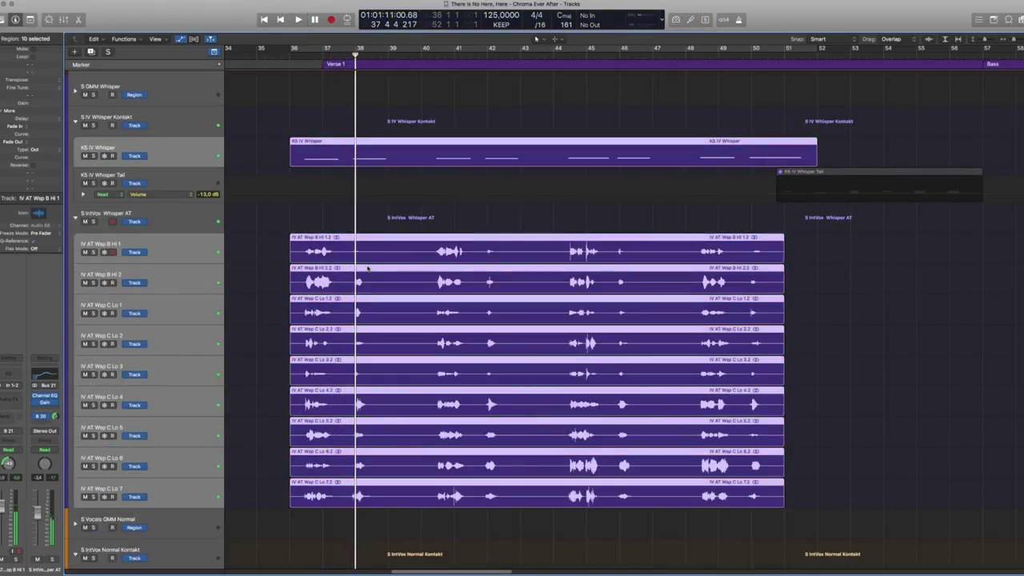
key(space)
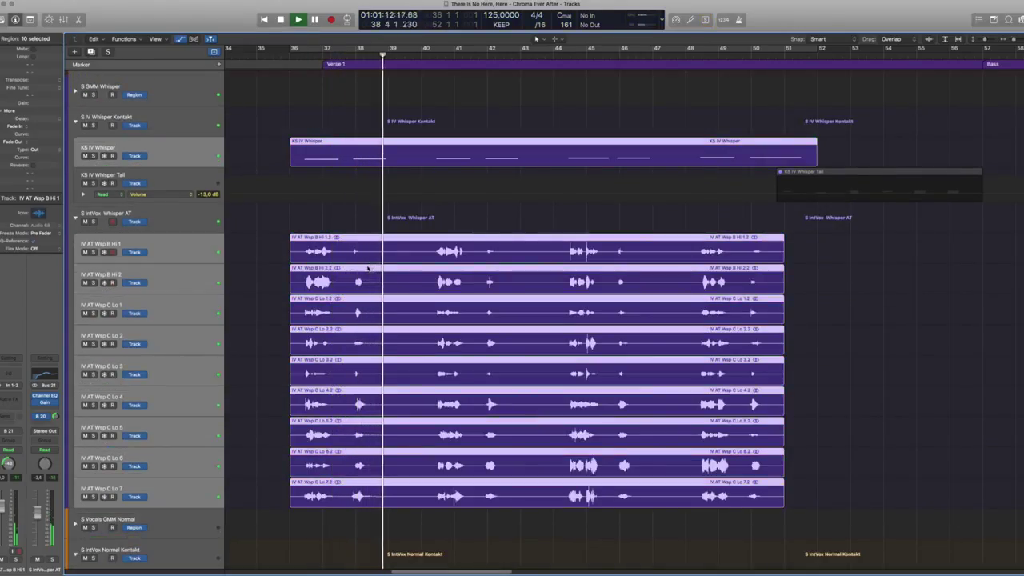
ctrl+alt+click(512, 211)
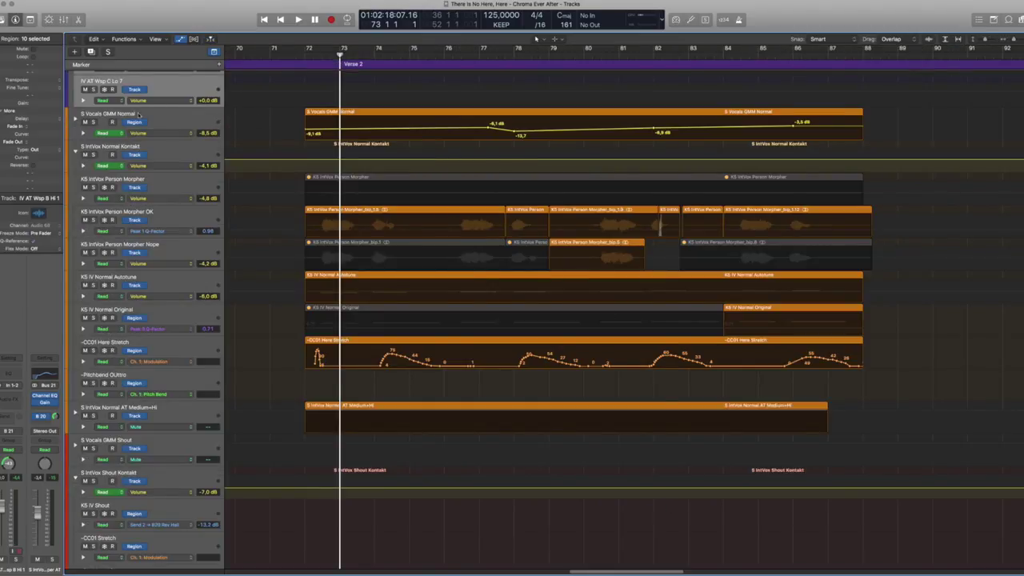
Step: Expand the S Vocals GMM Normal stack and solo-play the K5 IV Normal Autotune region
click(75, 119)
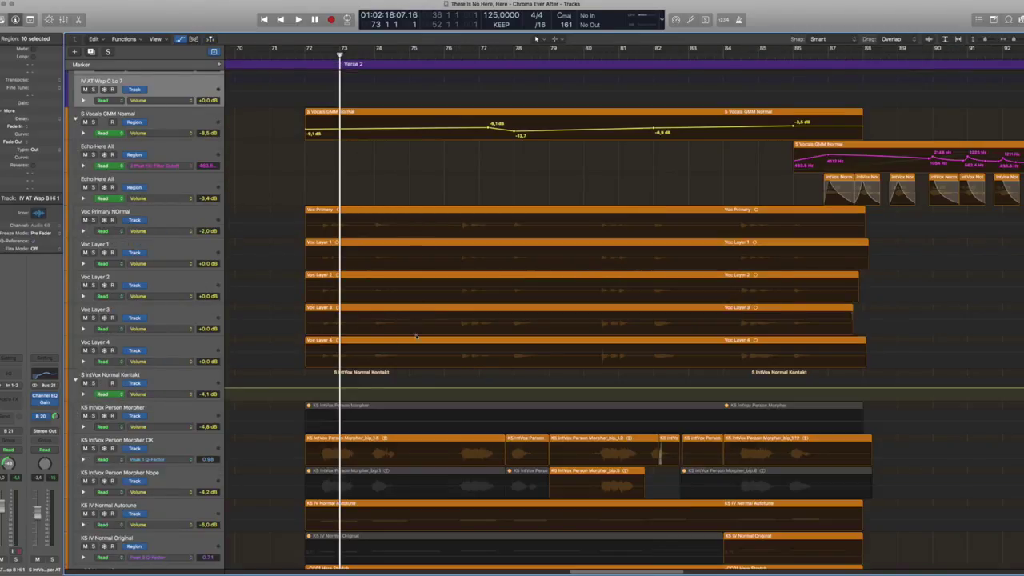
scroll(431, 453, down, 8)
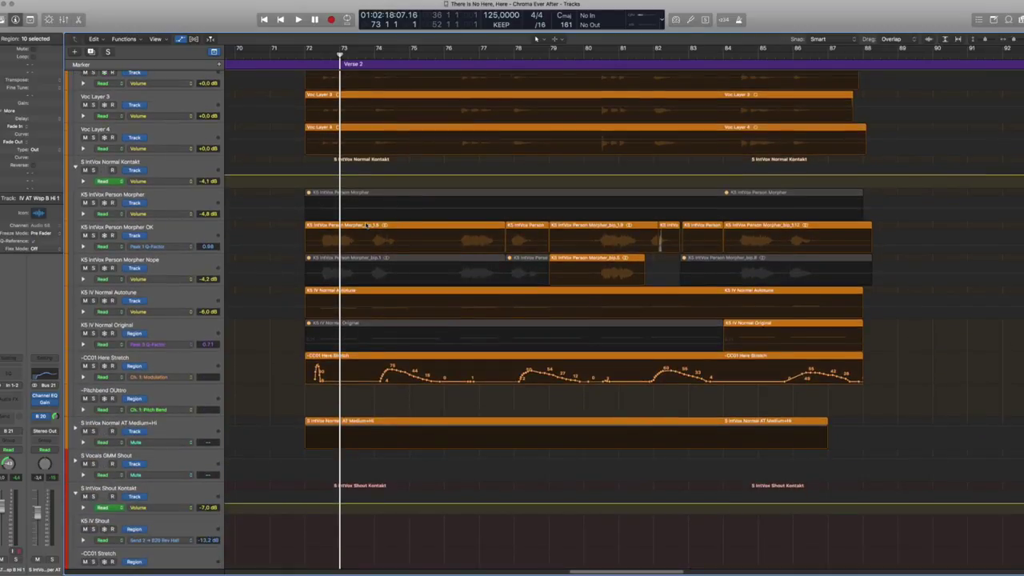
click(353, 291)
key(ctrl+s)
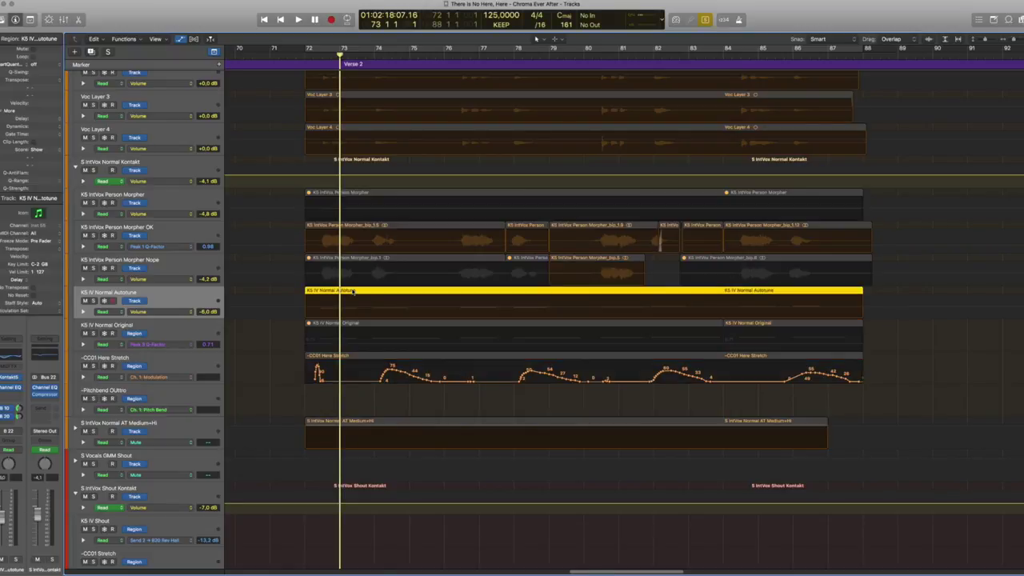
key(shift+space)
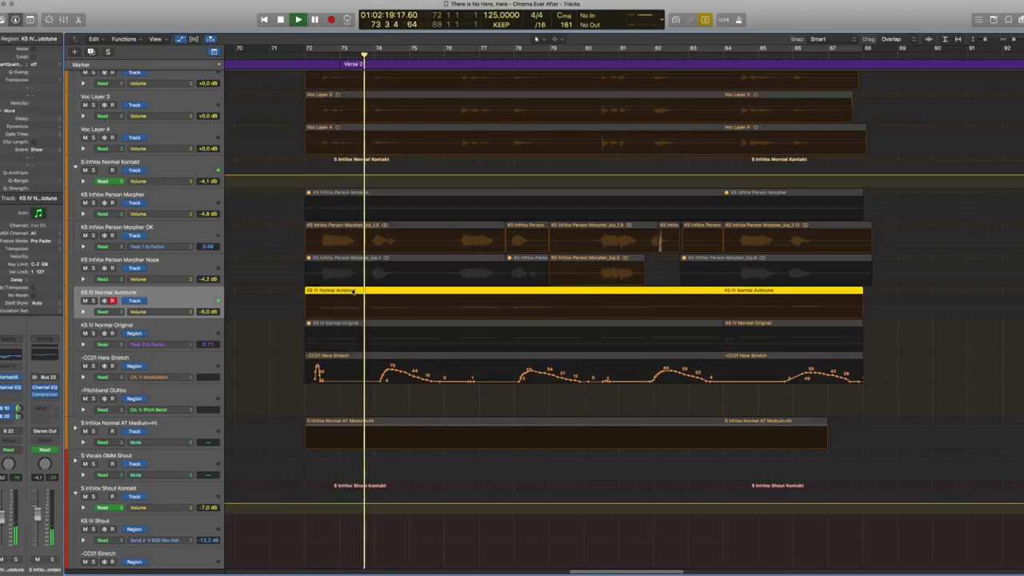
key(space)
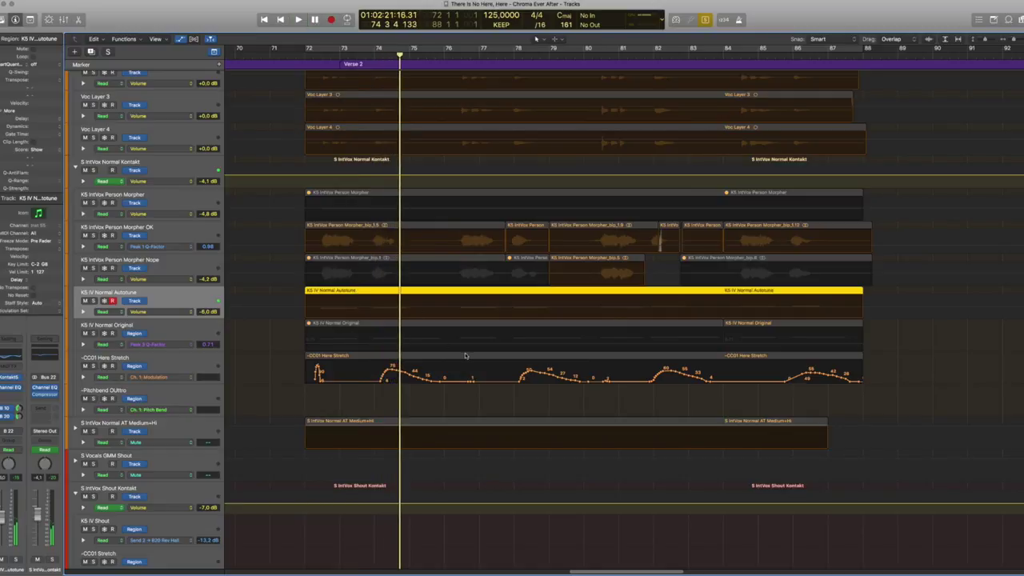
key(ctrl+s)
Step: Expand the S IntVox Normal AT Medium+Hi stack and play its layers from bar 72
click(357, 420)
click(93, 422)
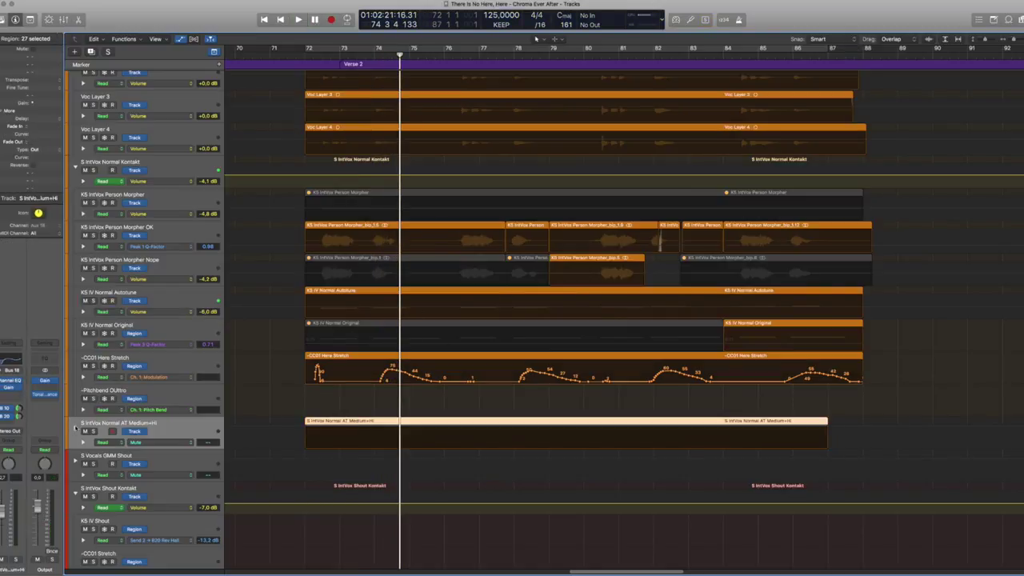
click(75, 427)
scroll(369, 360, down, 10)
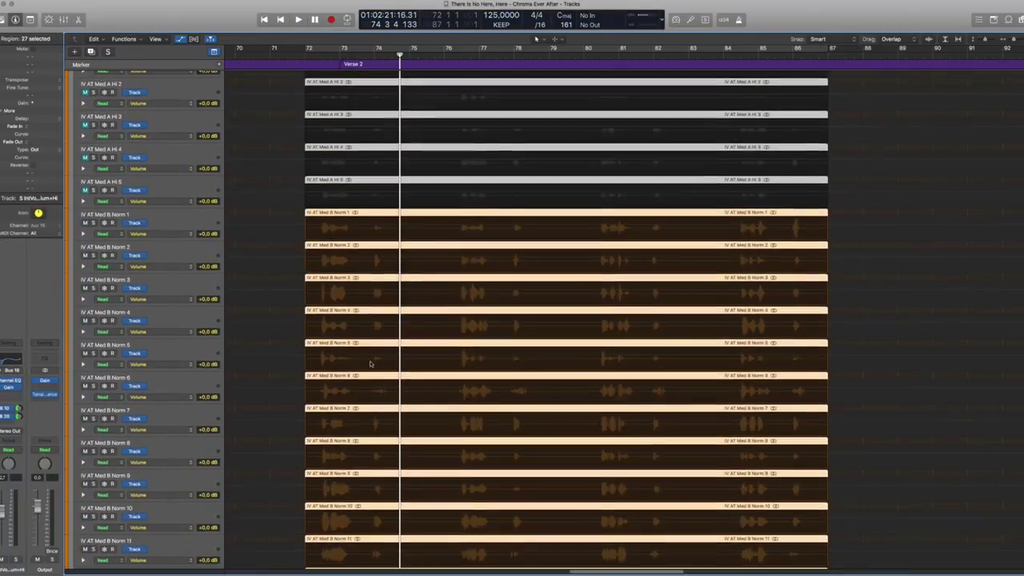
key(space)
scroll(399, 336, down, 3)
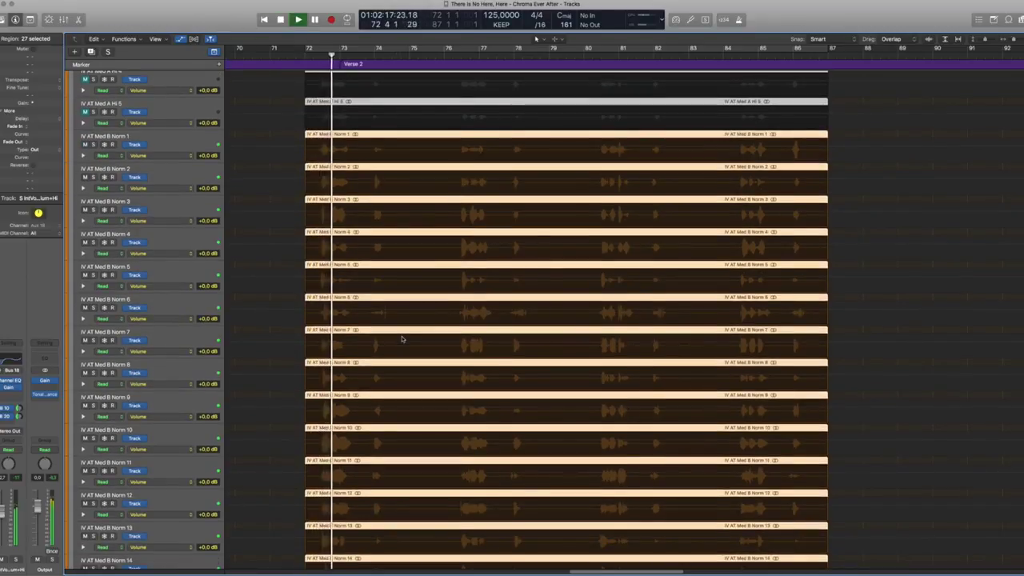
scroll(402, 339, down, 10)
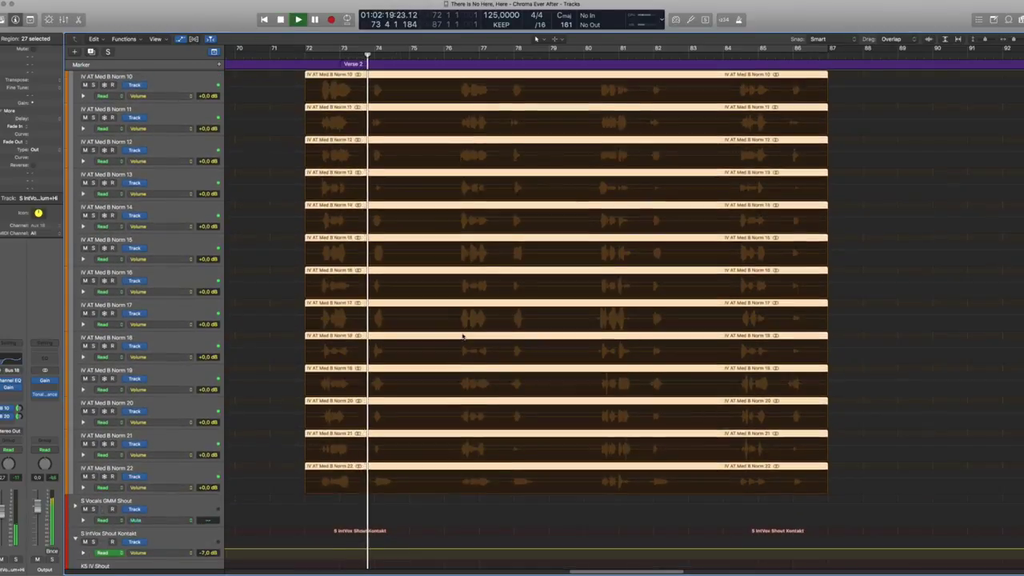
scroll(472, 348, up, 12)
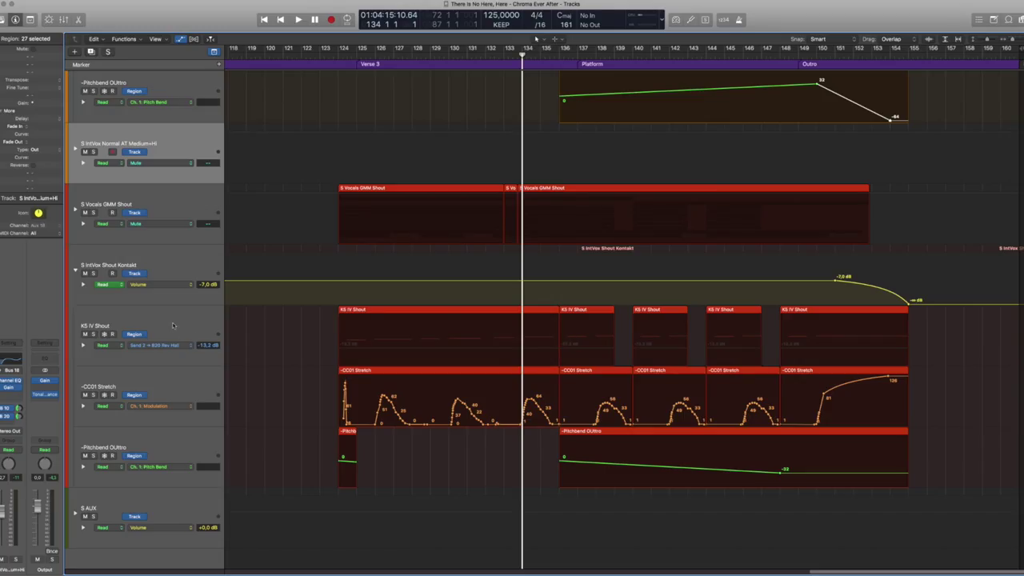
Step: Select the K5 IV Shout track to show it in the inspector
click(180, 322)
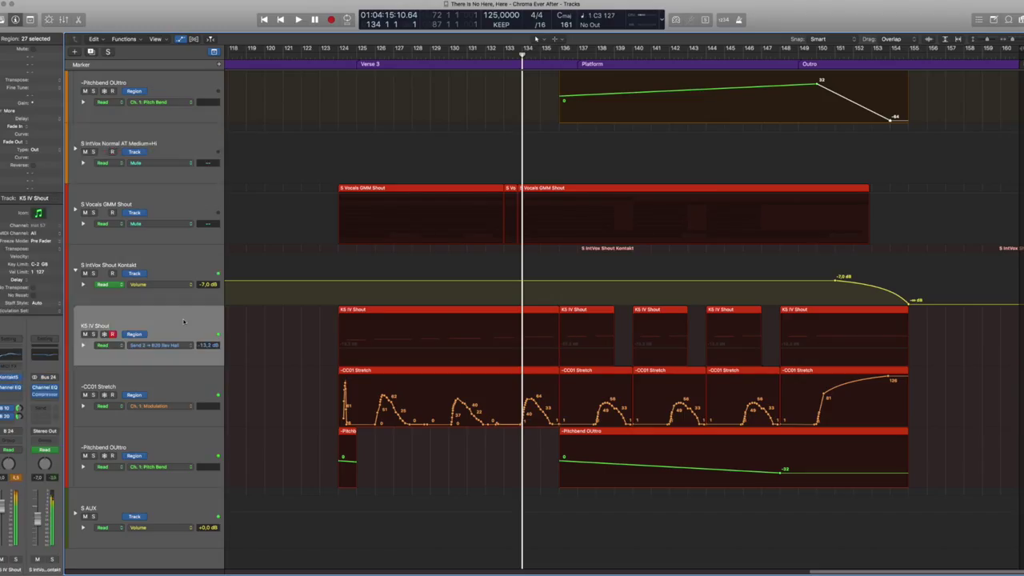